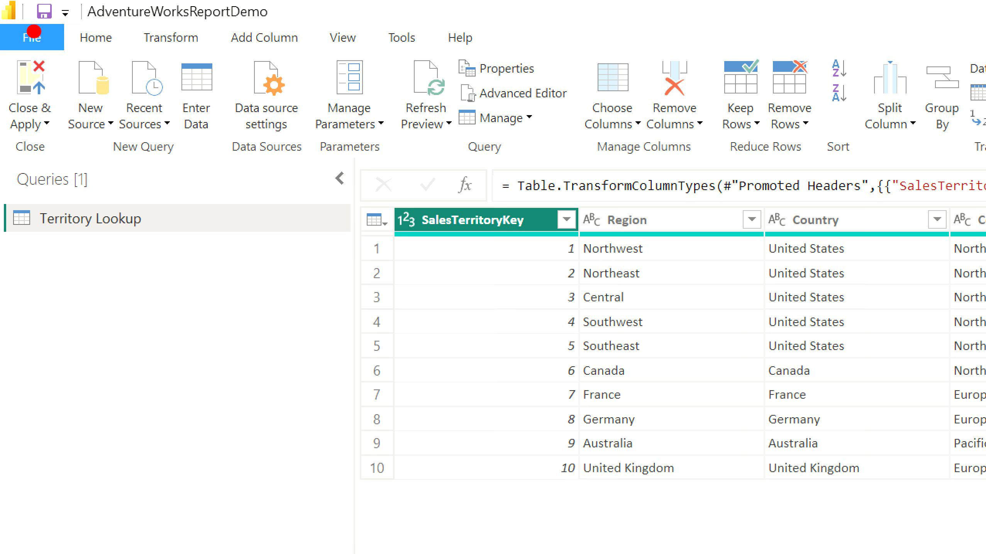
pyautogui.moveTo(33, 32); pyautogui.dragTo(59, 27)
pyautogui.press('Escape')
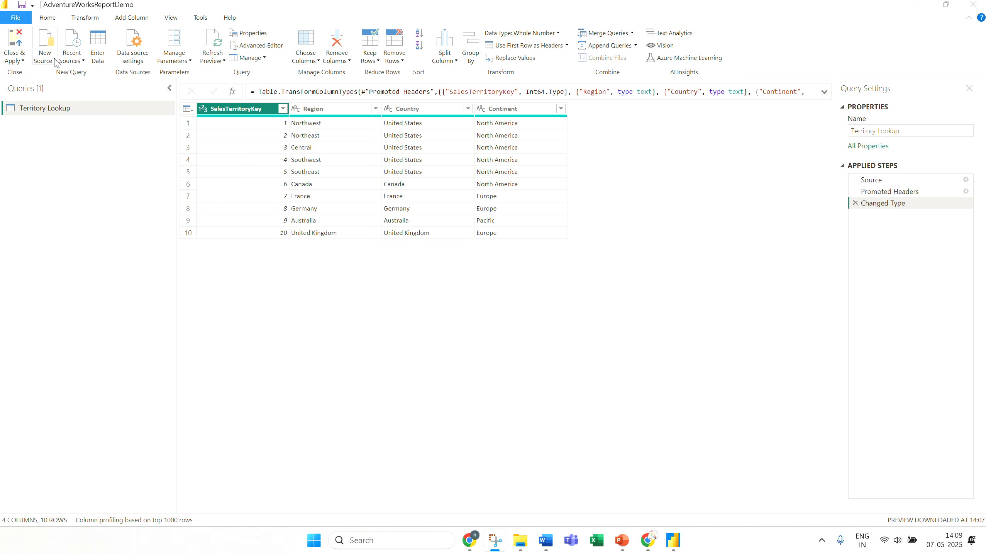
# Start importing a new Text/CSV source and browse through the Datasets folder to the AdventureWorks Raw Data folder
pyautogui.click(46, 38)
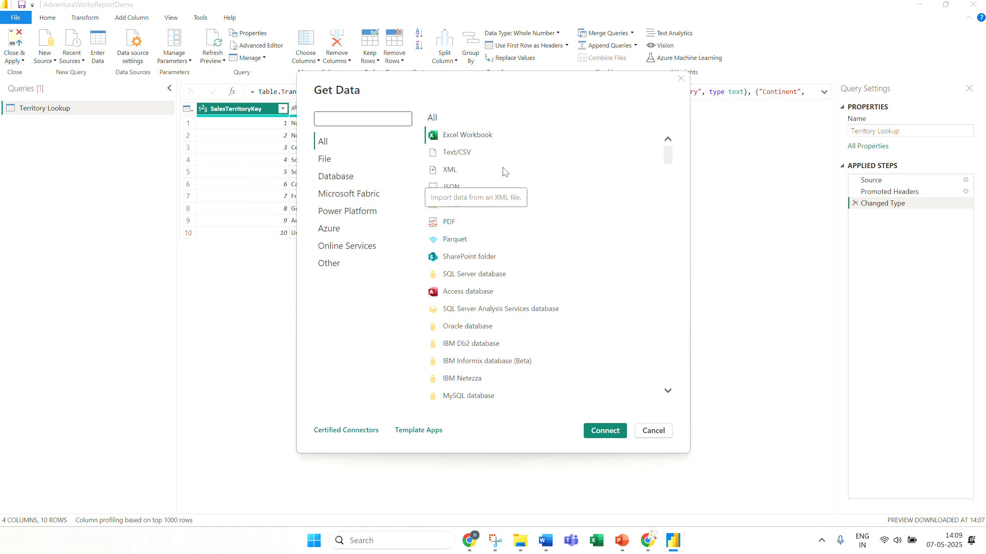
pyautogui.click(462, 159)
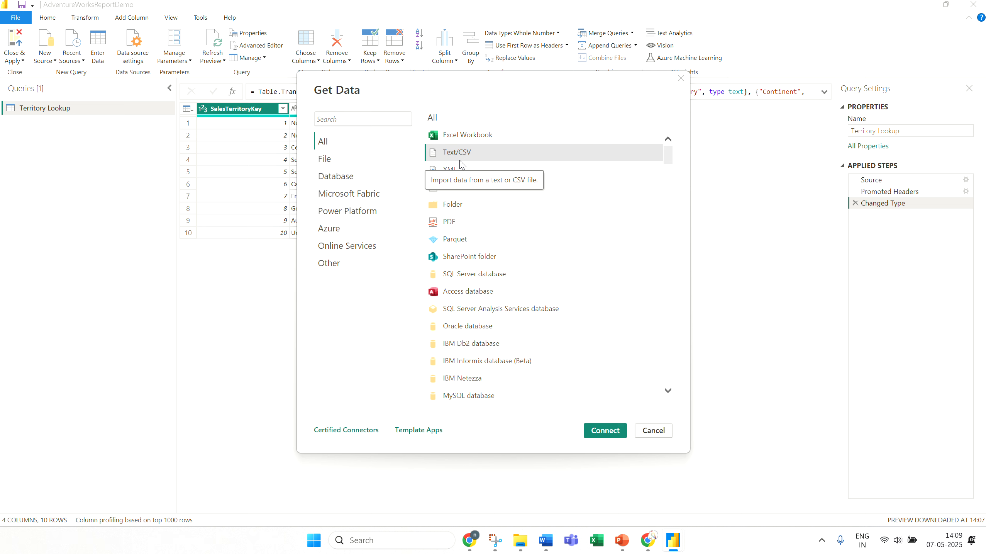
pyautogui.click(605, 430)
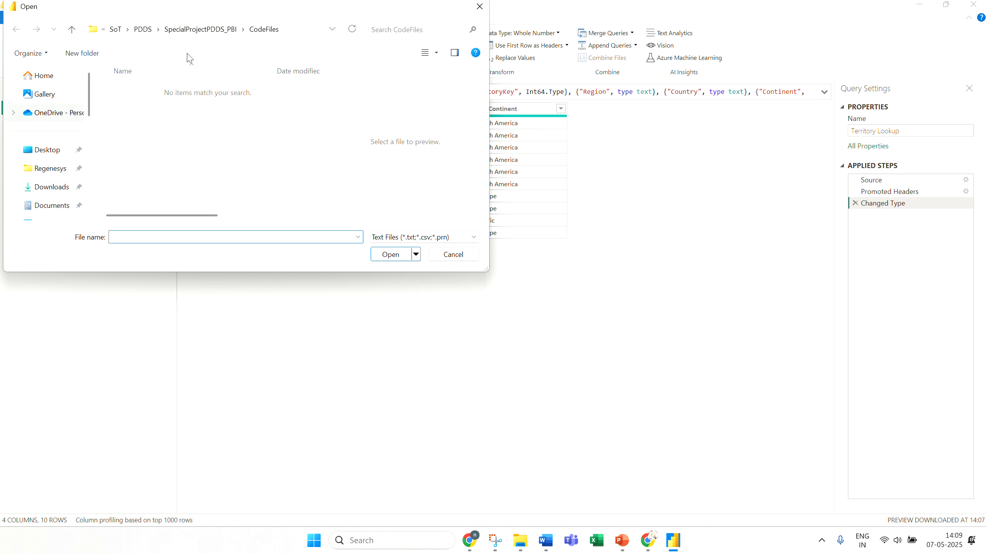
pyautogui.click(186, 30)
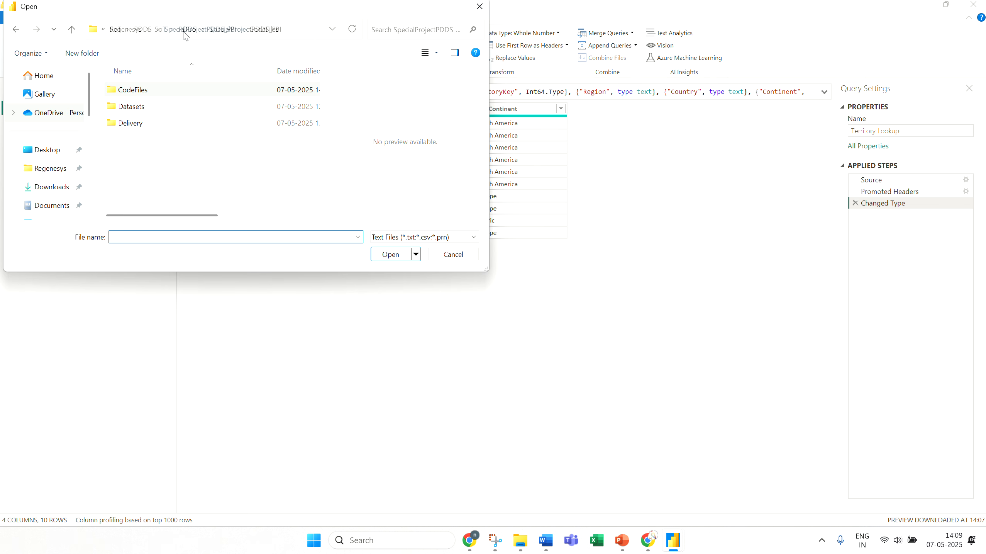
pyautogui.doubleClick(142, 107)
pyautogui.doubleClick(183, 109)
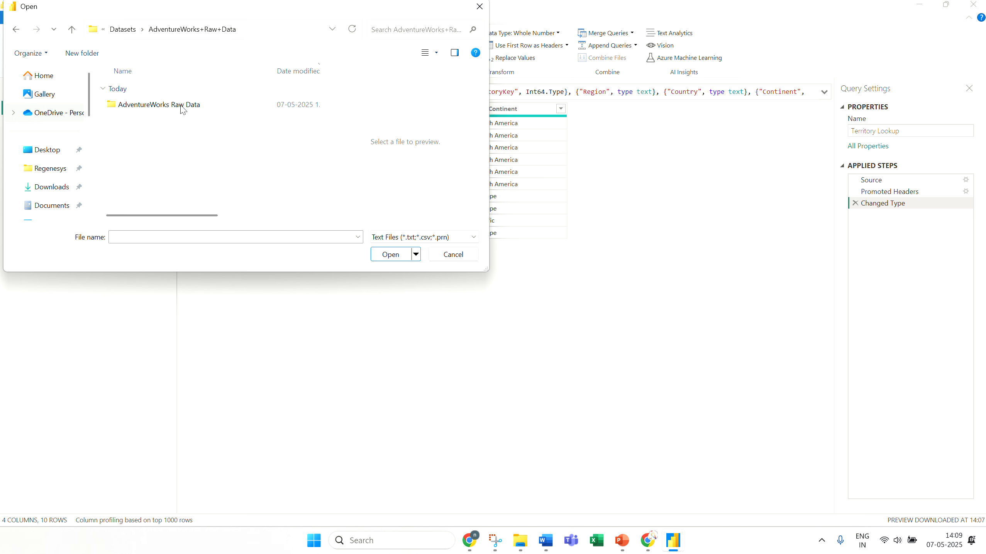
pyautogui.doubleClick(164, 106)
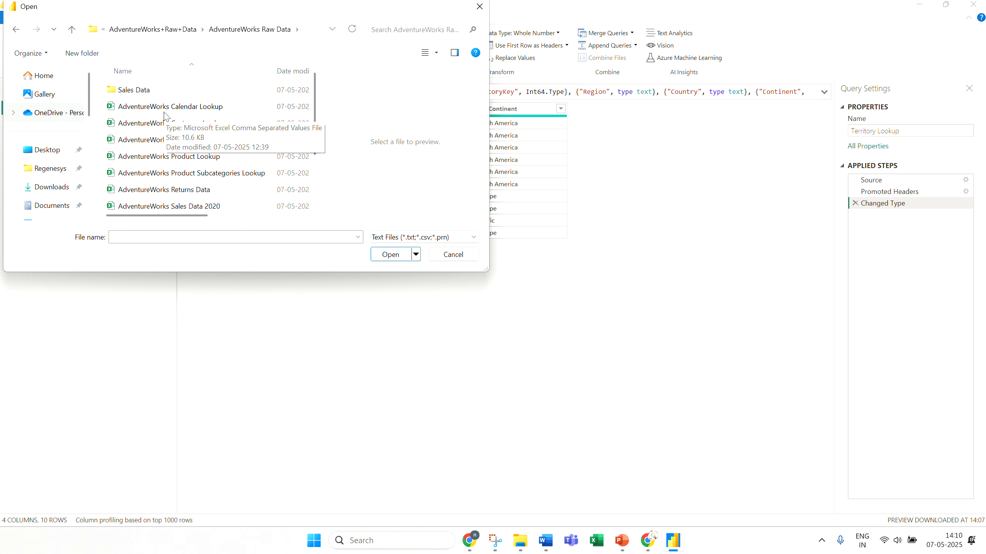
# Load the AdventureWorks Product Lookup CSV file as a new query, keeping the suggested import settings
pyautogui.click(199, 159)
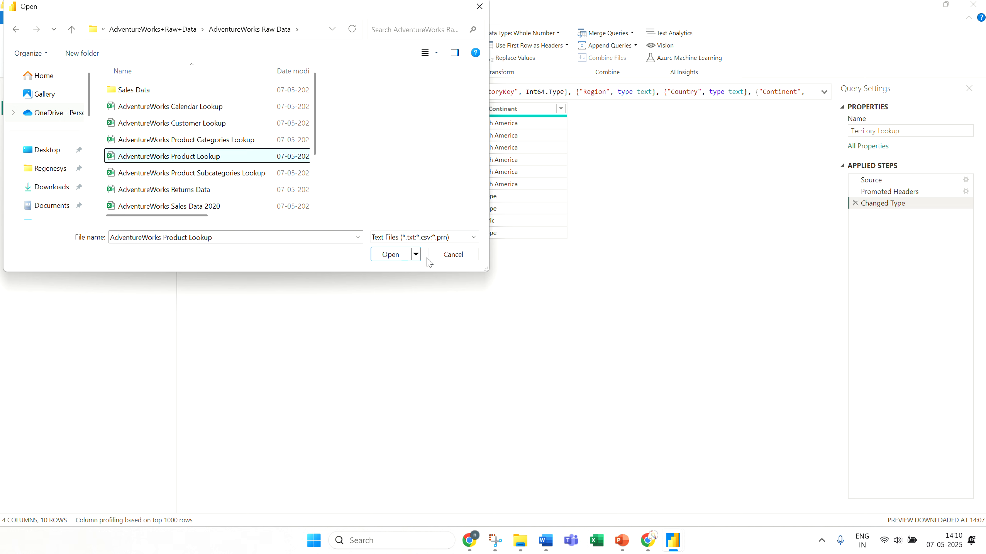
pyautogui.click(388, 256)
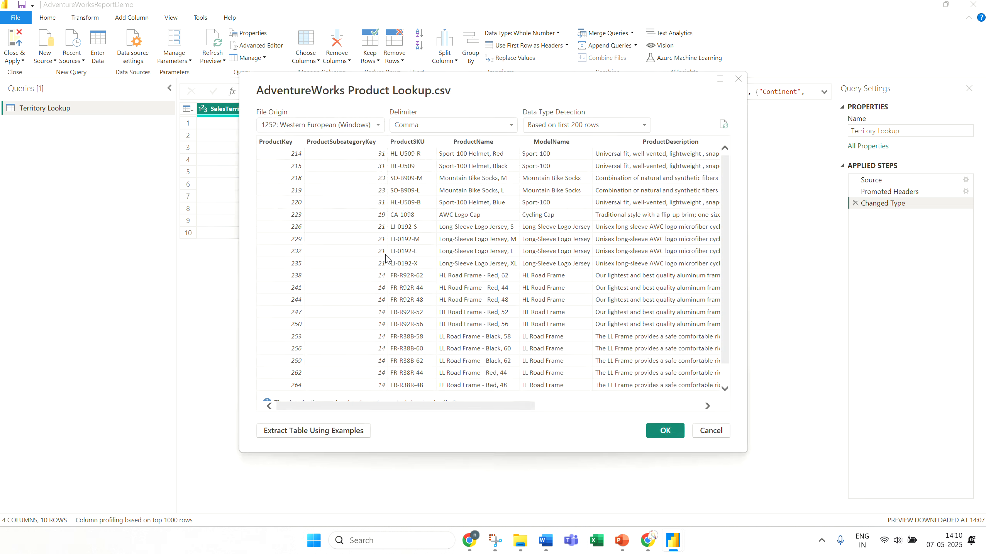
pyautogui.moveTo(437, 409)
pyautogui.mouseDown()
pyautogui.moveTo(584, 418)
pyautogui.moveTo(427, 414)
pyautogui.mouseUp()
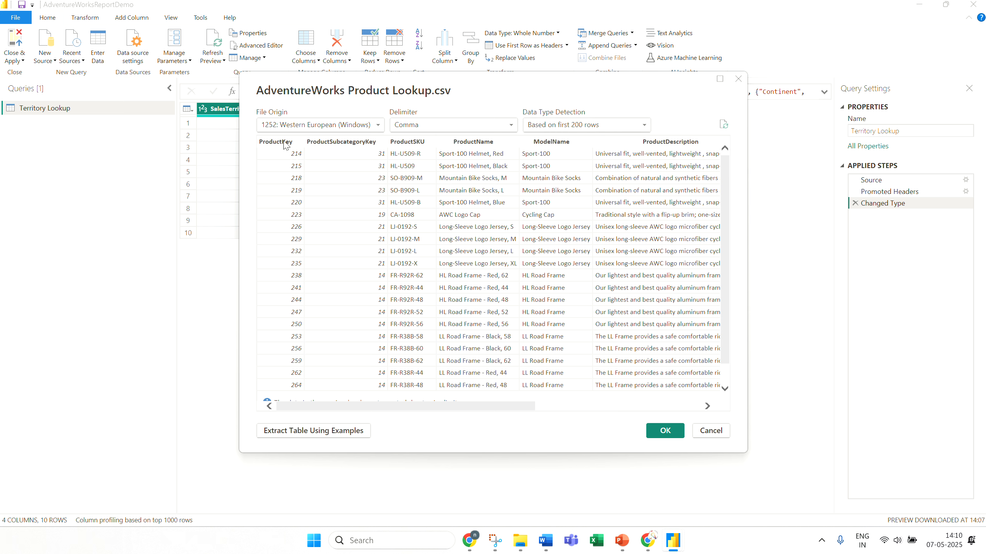
pyautogui.click(665, 431)
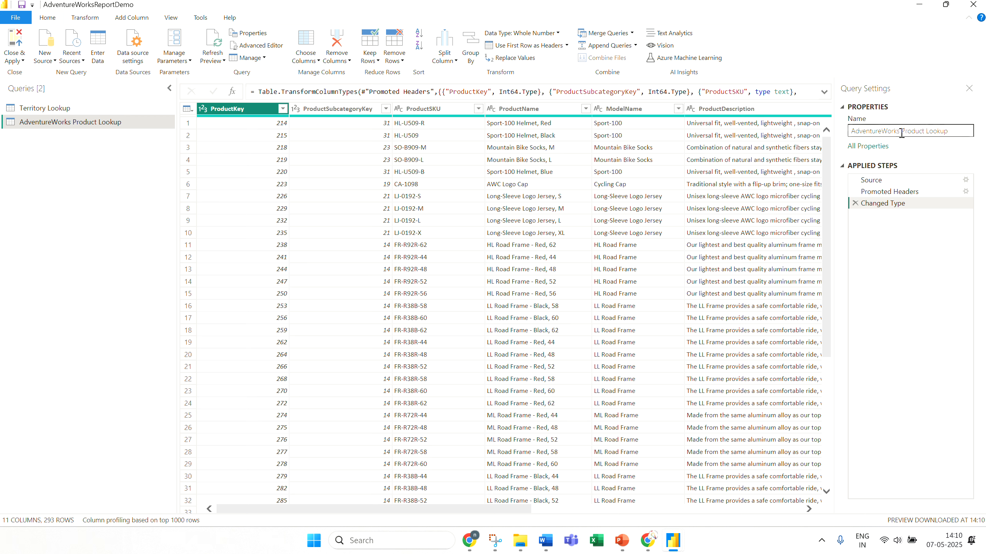
# Rename the AdventureWorks Product Lookup query as Product Lookup
pyautogui.moveTo(902, 132); pyautogui.dragTo(852, 132)
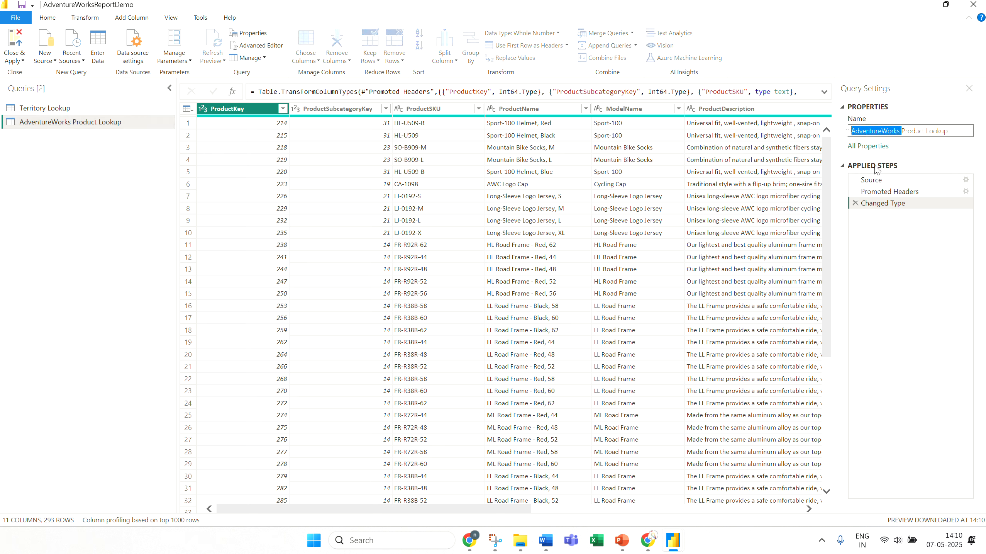
pyautogui.press('BackSpace')
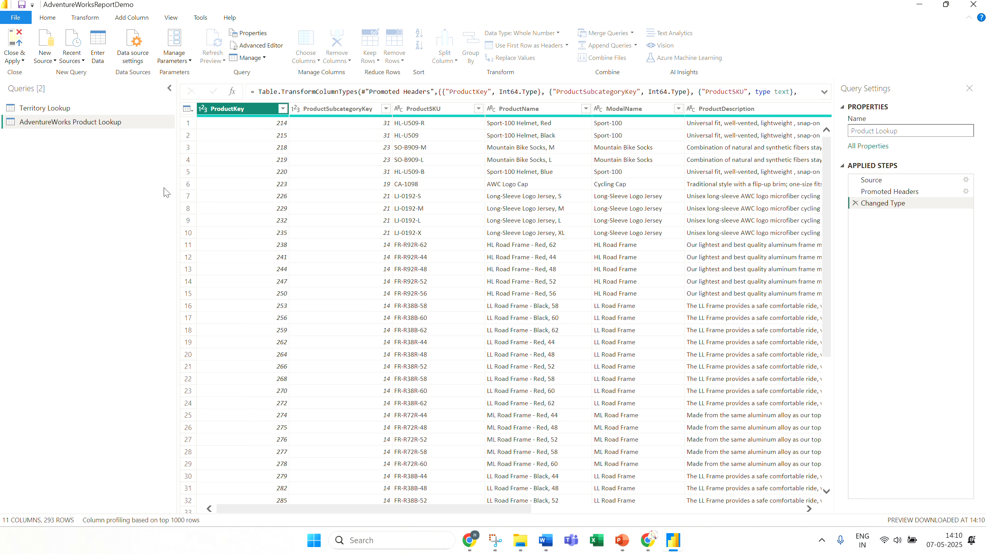
pyautogui.press('Return')
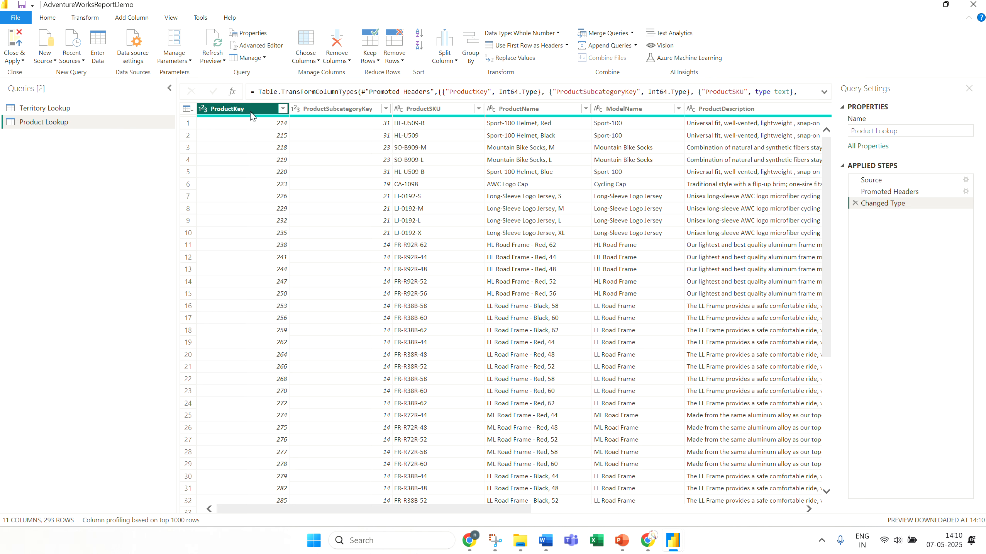
# Examine the data types and contents of the Product Lookup columns from ProductKey through ProductPrice
pyautogui.hotkey('ctrl', '1')
pyautogui.click(219, 101)
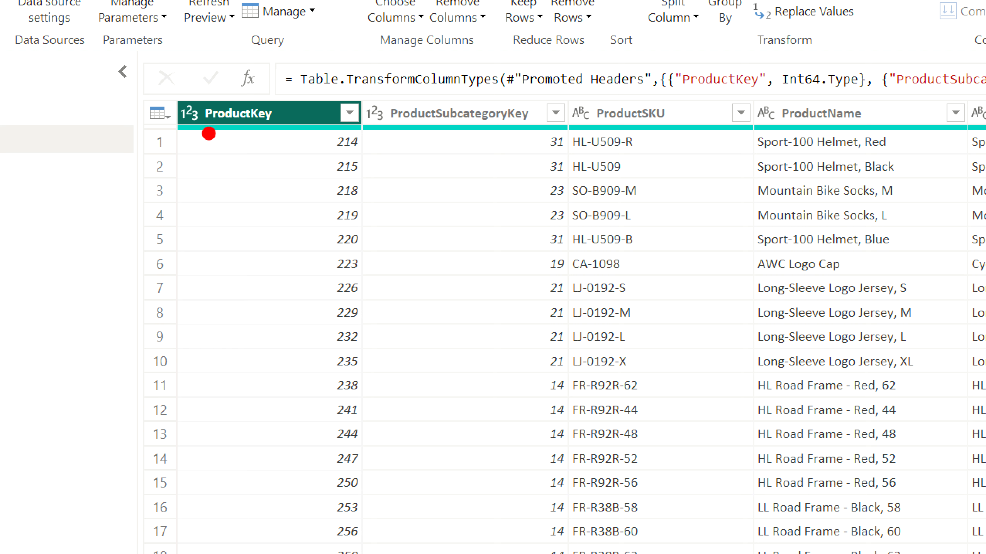
pyautogui.moveTo(215, 132); pyautogui.dragTo(288, 128)
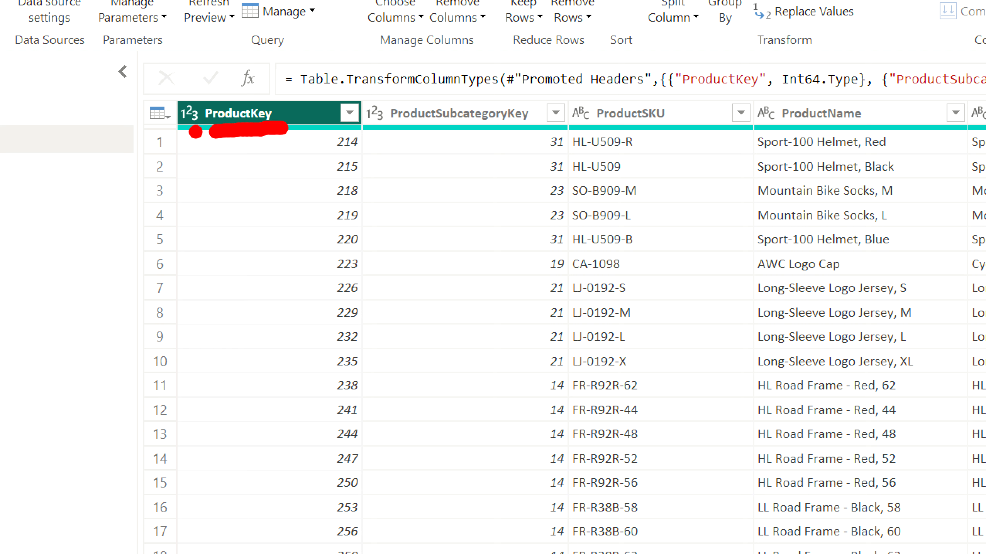
pyautogui.moveTo(370, 141); pyautogui.dragTo(390, 135)
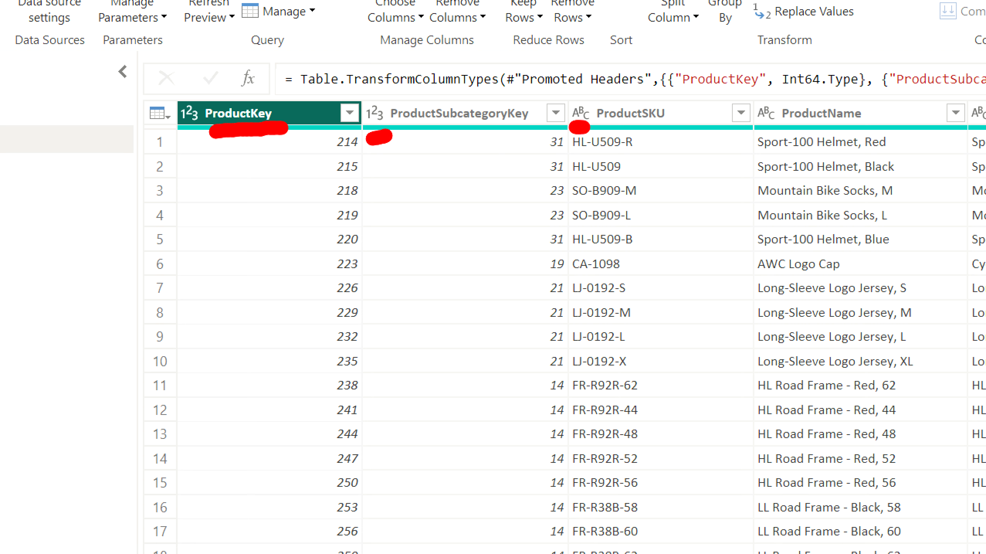
pyautogui.moveTo(574, 126); pyautogui.dragTo(589, 126)
pyautogui.click(775, 127)
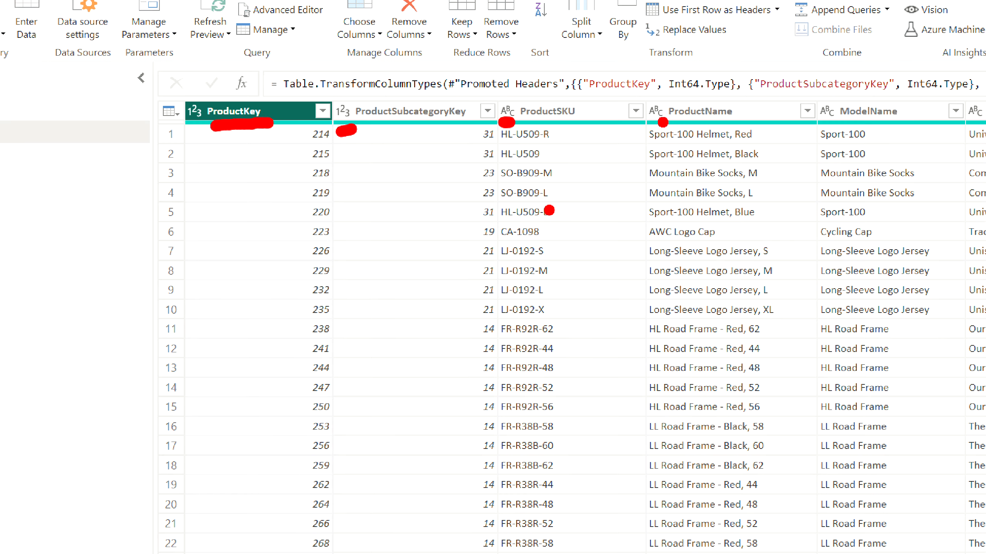
pyautogui.press('Escape')
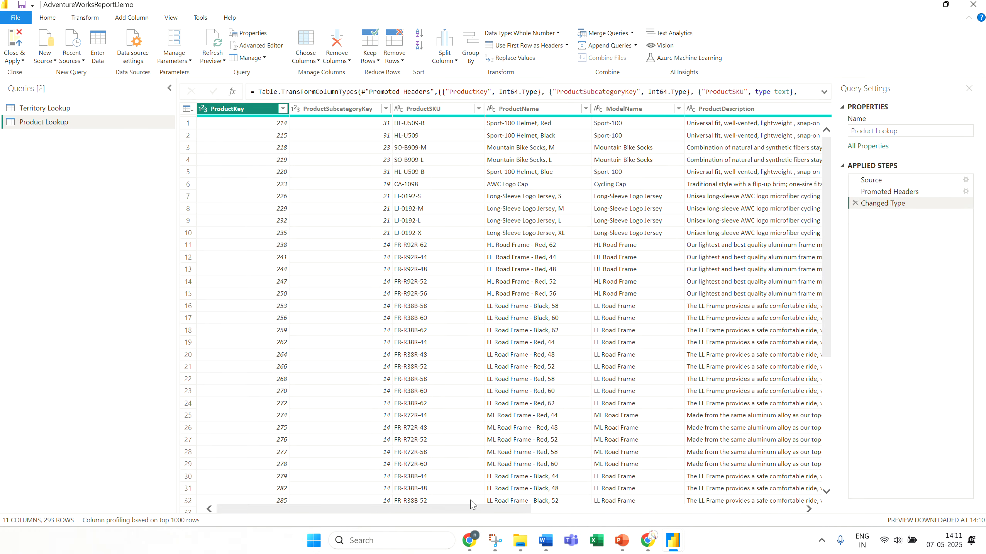
pyautogui.moveTo(466, 509); pyautogui.dragTo(559, 522)
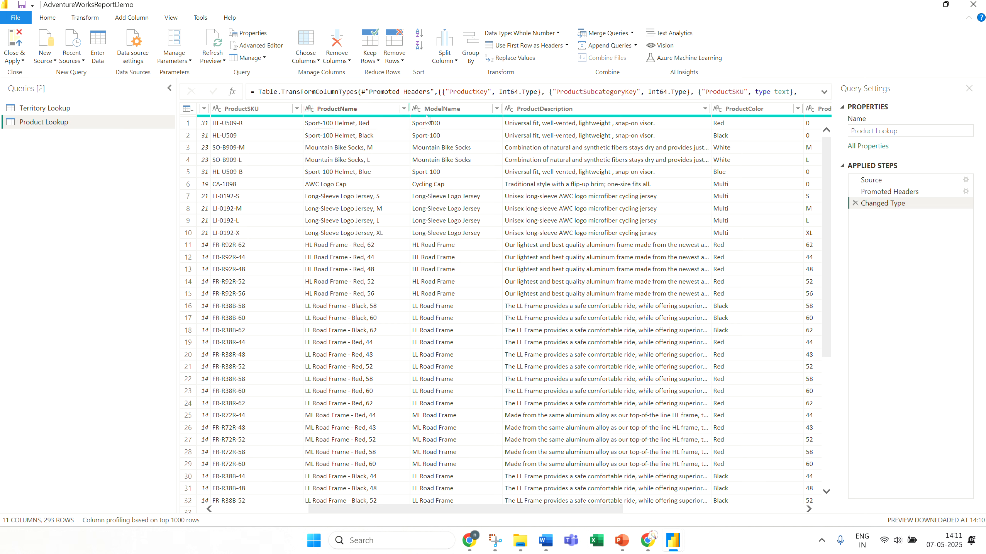
pyautogui.moveTo(517, 512); pyautogui.dragTo(703, 512)
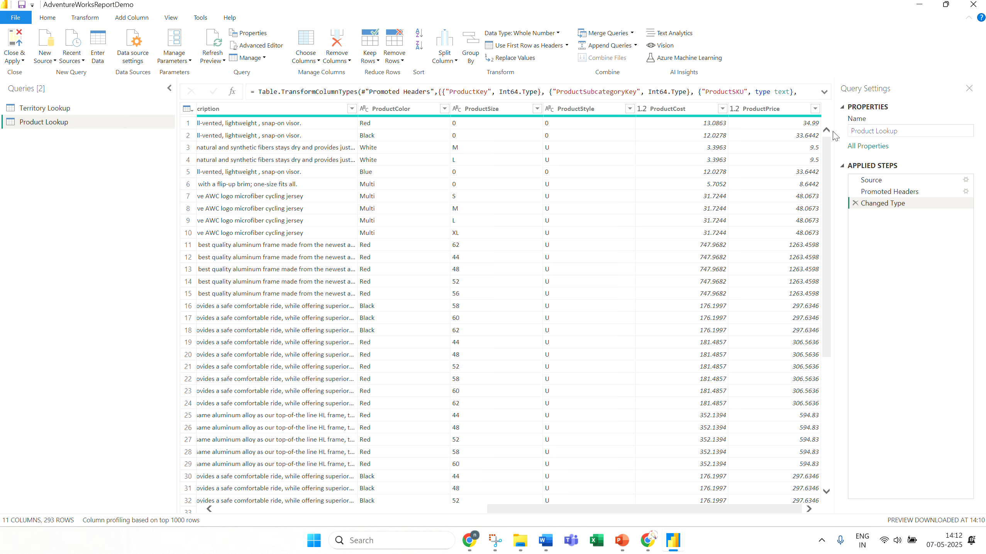
pyautogui.click(700, 112)
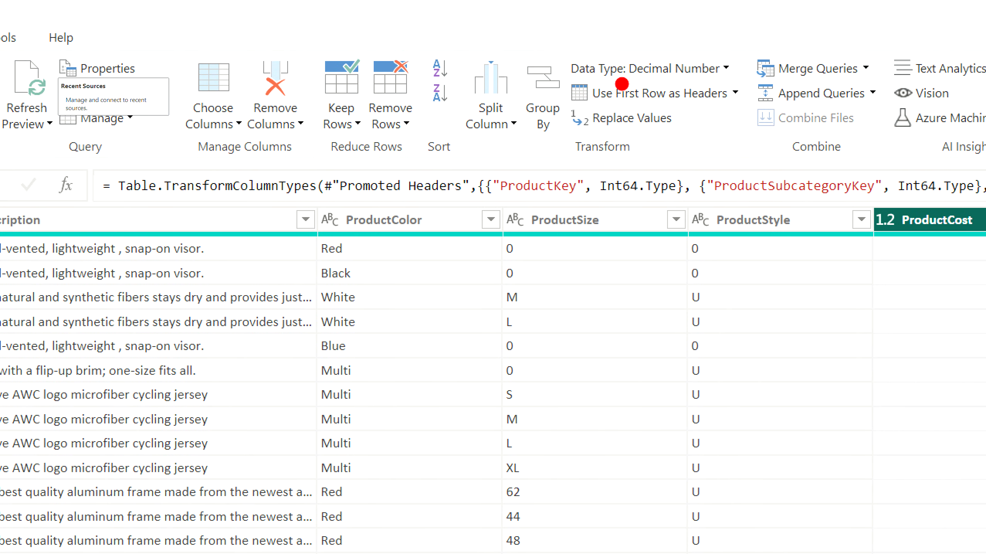
pyautogui.moveTo(656, 84); pyautogui.dragTo(738, 84)
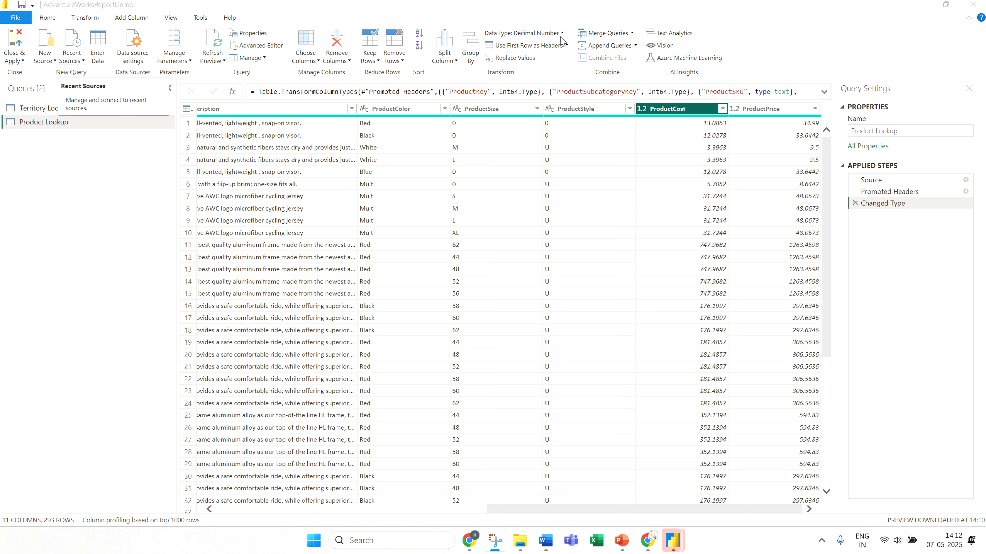
pyautogui.click(579, 176)
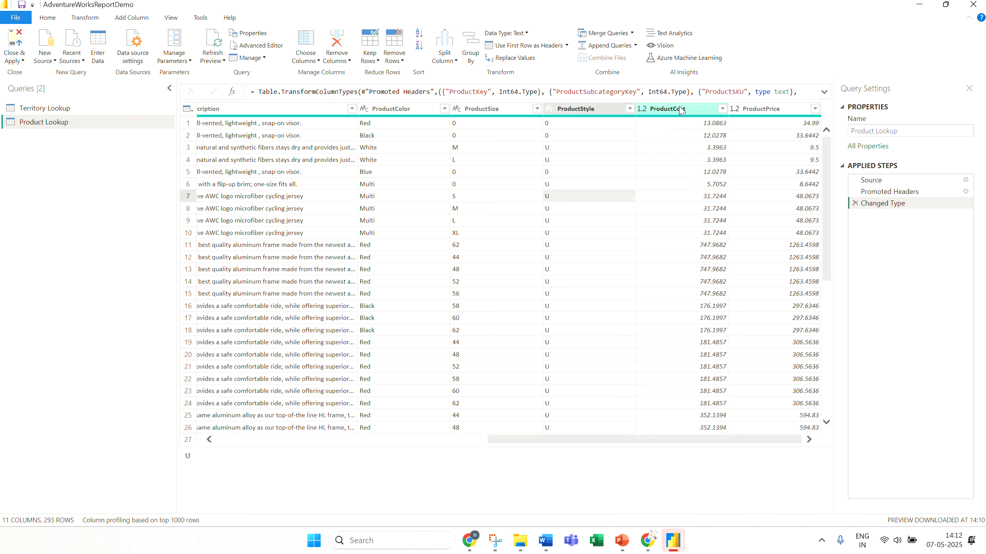
pyautogui.click(667, 145)
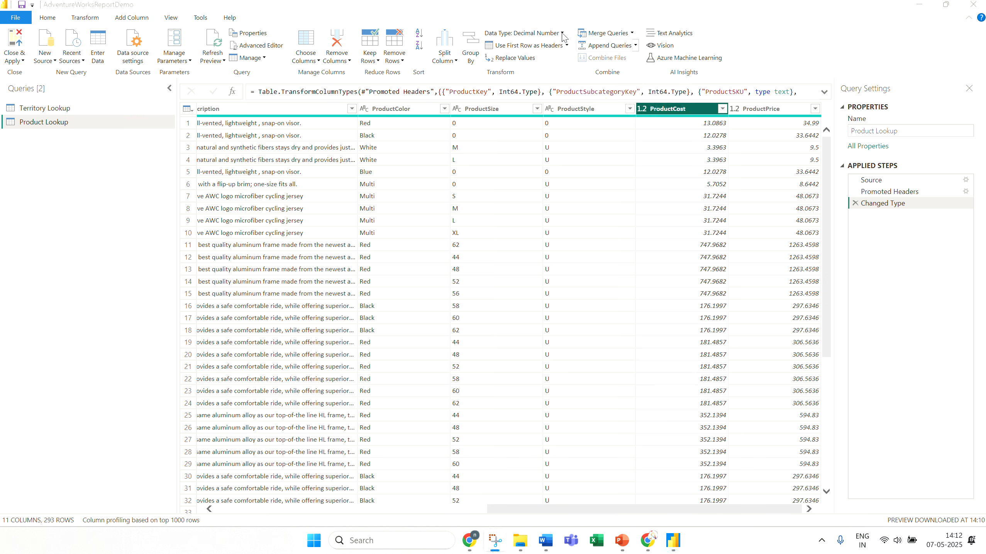
pyautogui.click(709, 136)
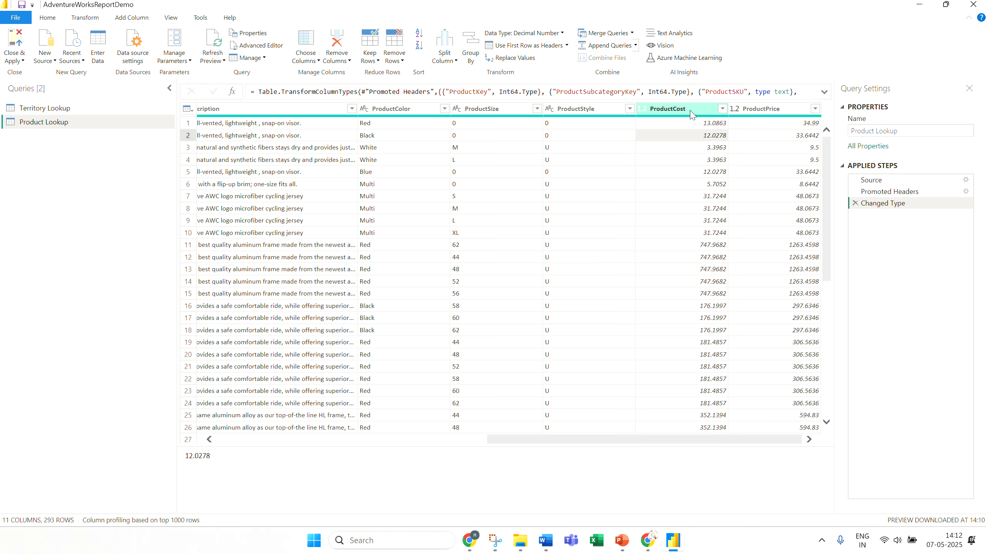
pyautogui.click(690, 112)
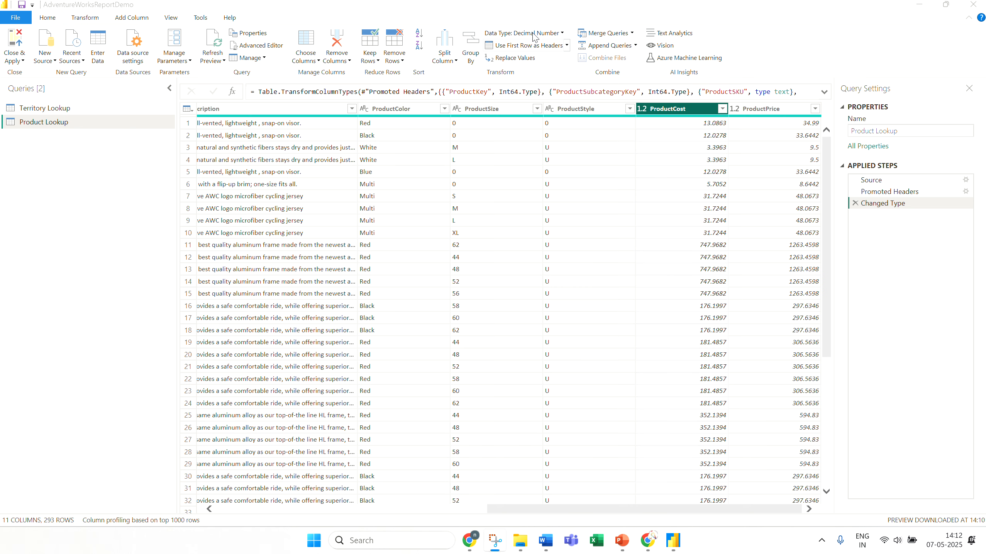
pyautogui.doubleClick(624, 10)
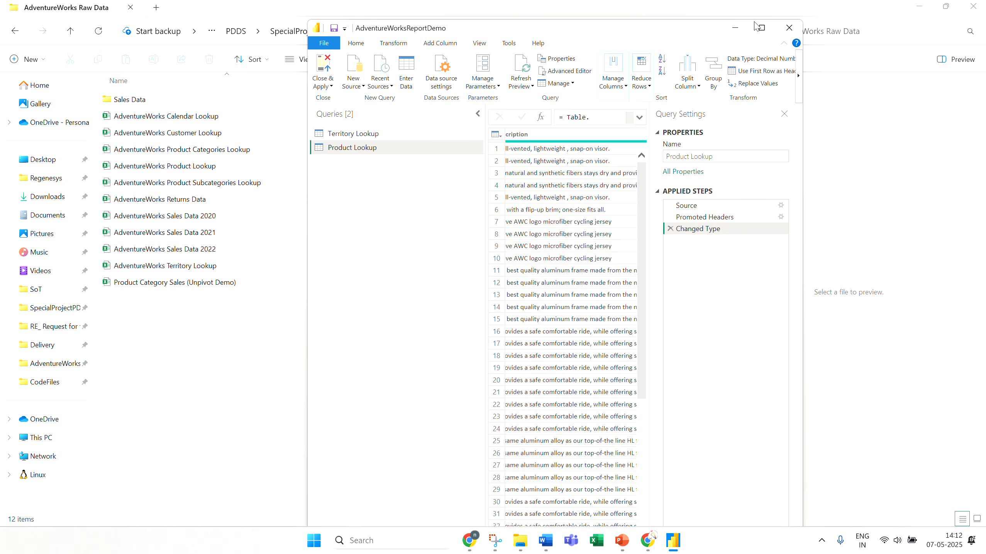
pyautogui.doubleClick(620, 27)
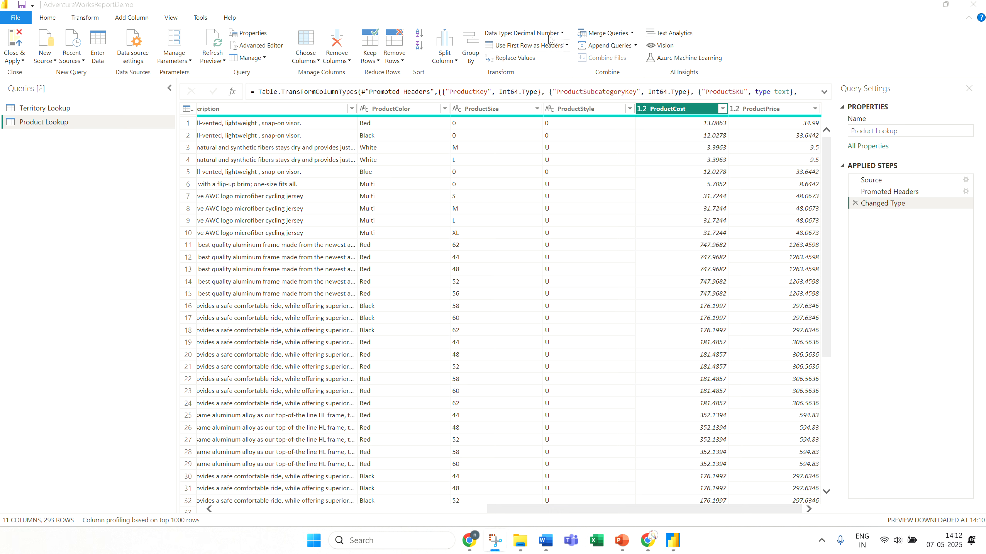
pyautogui.click(667, 208)
pyautogui.click(687, 112)
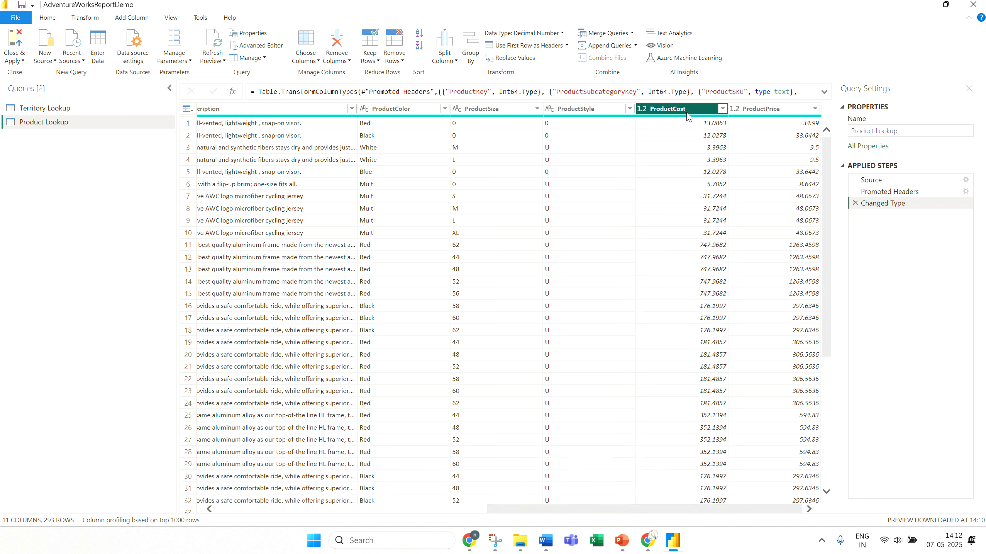
pyautogui.click(686, 159)
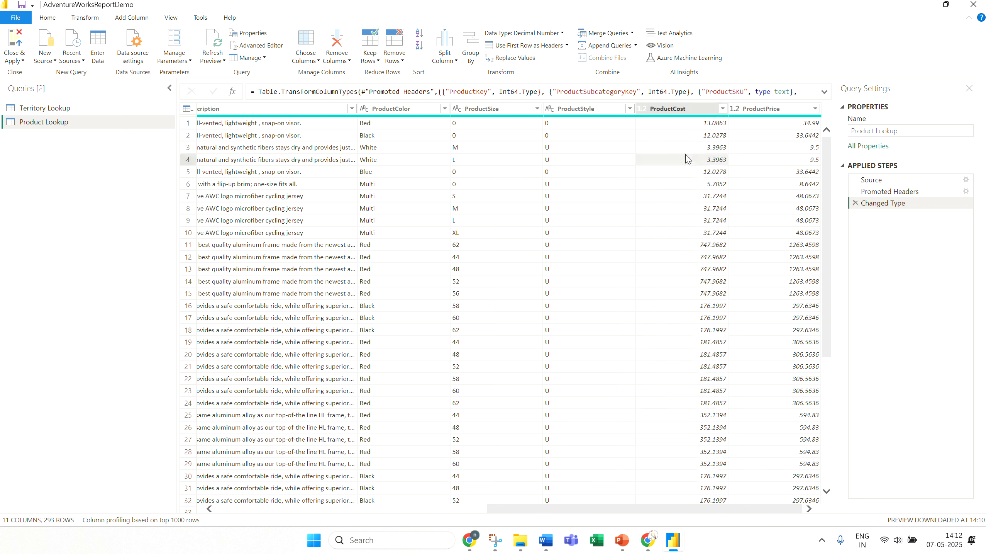
# Change the ProductCost column's data type to Fixed decimal number, replacing the current type conversion
pyautogui.click(685, 111)
pyautogui.rightClick(685, 111)
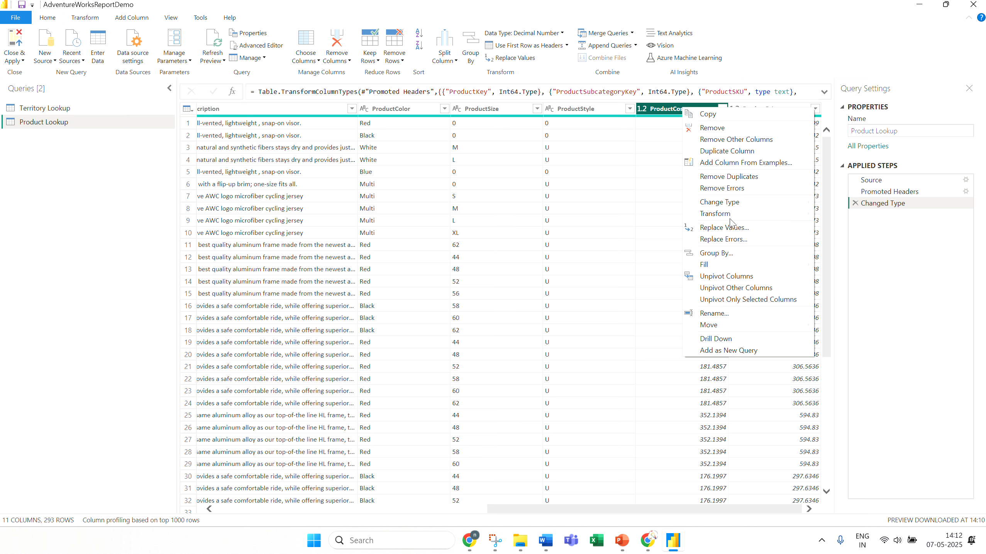
pyautogui.moveTo(723, 205)
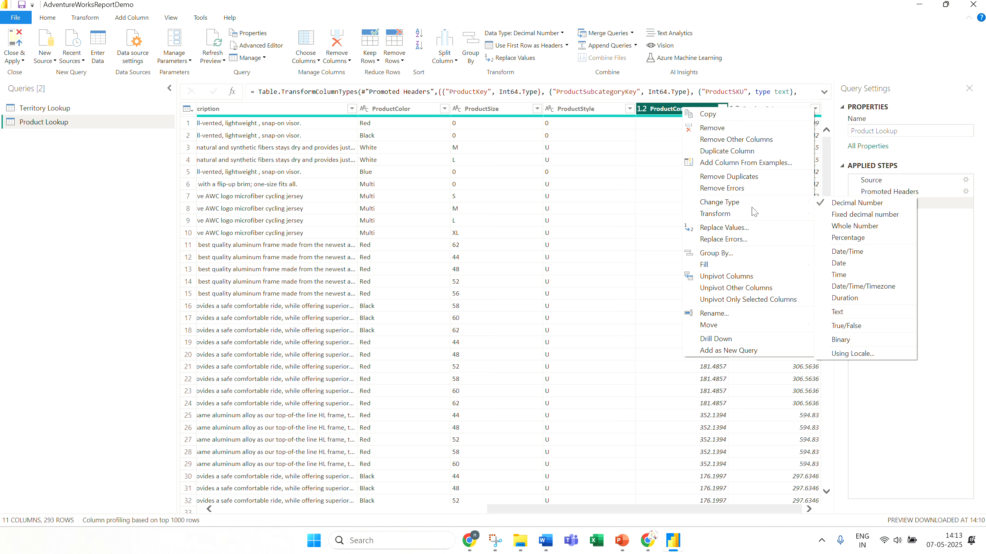
pyautogui.click(869, 218)
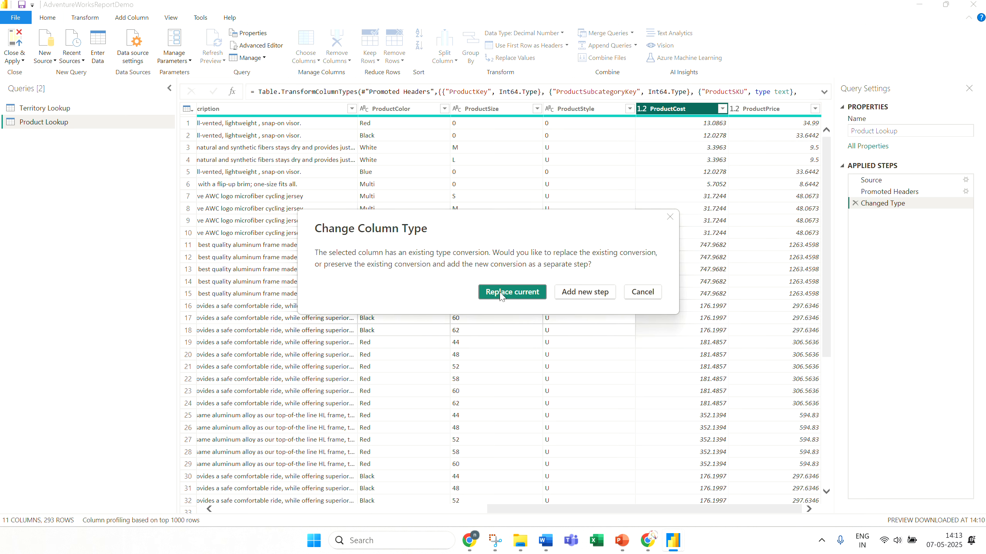
pyautogui.click(502, 294)
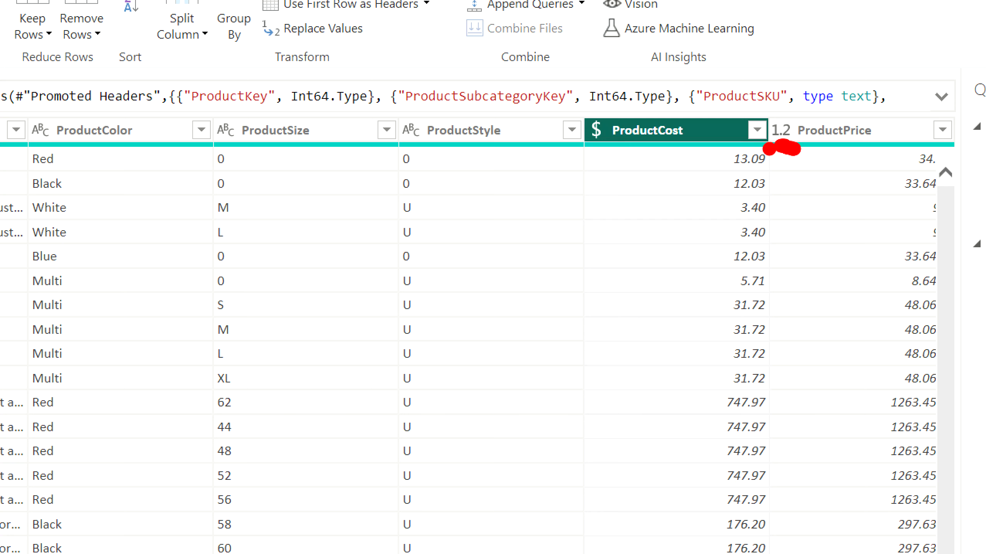
# Change the ProductPrice column's data type to Fixed decimal number, replacing the current type conversion
pyautogui.moveTo(580, 151); pyautogui.dragTo(604, 151)
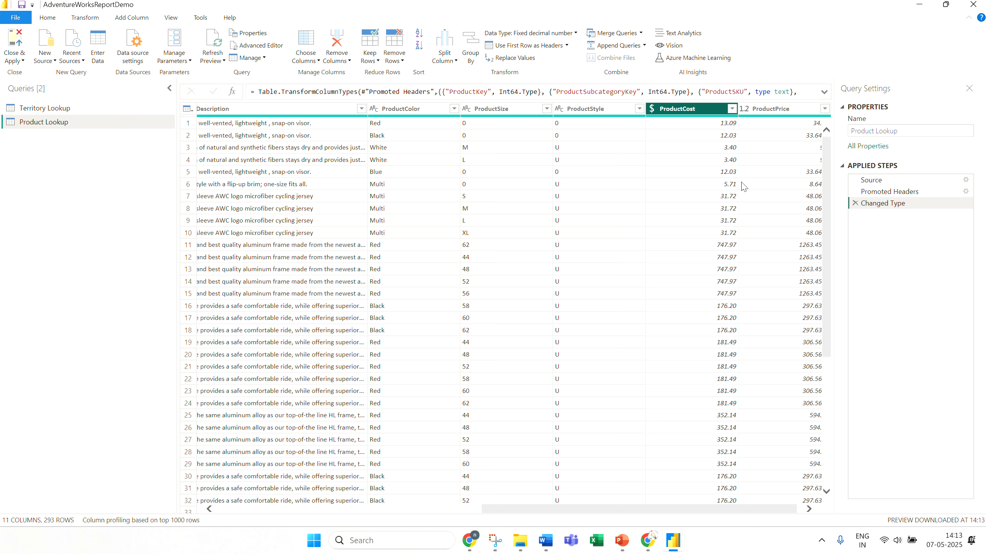
pyautogui.click(501, 9)
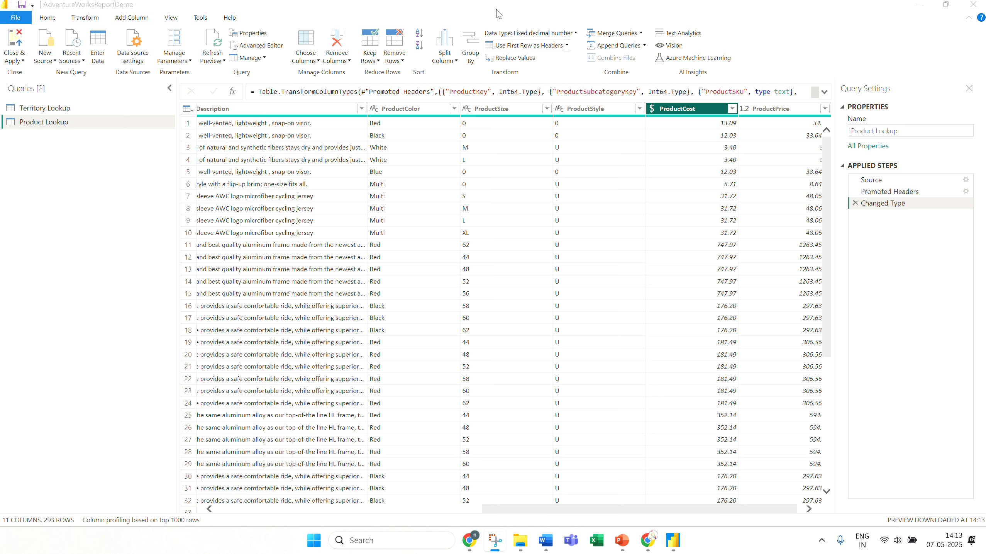
pyautogui.click(784, 112)
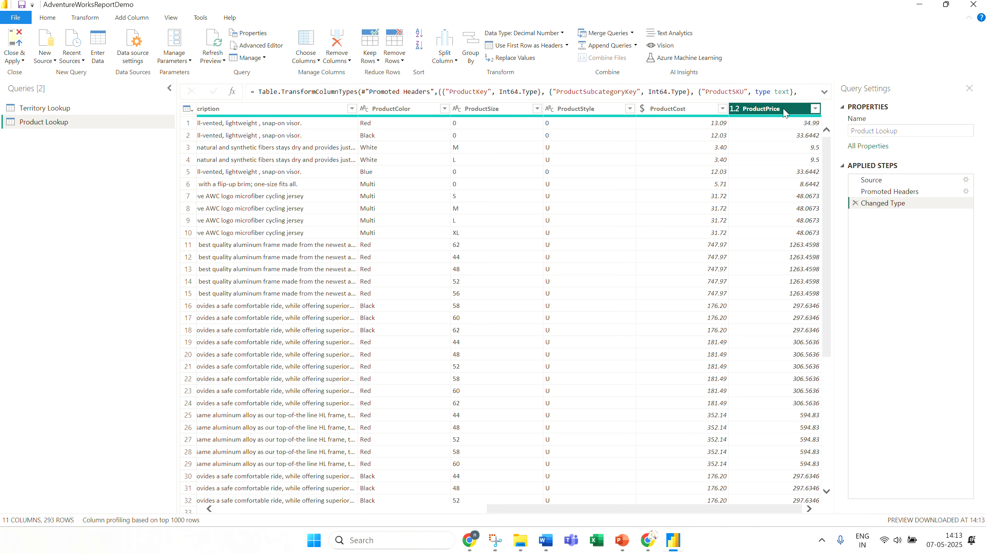
pyautogui.click(563, 33)
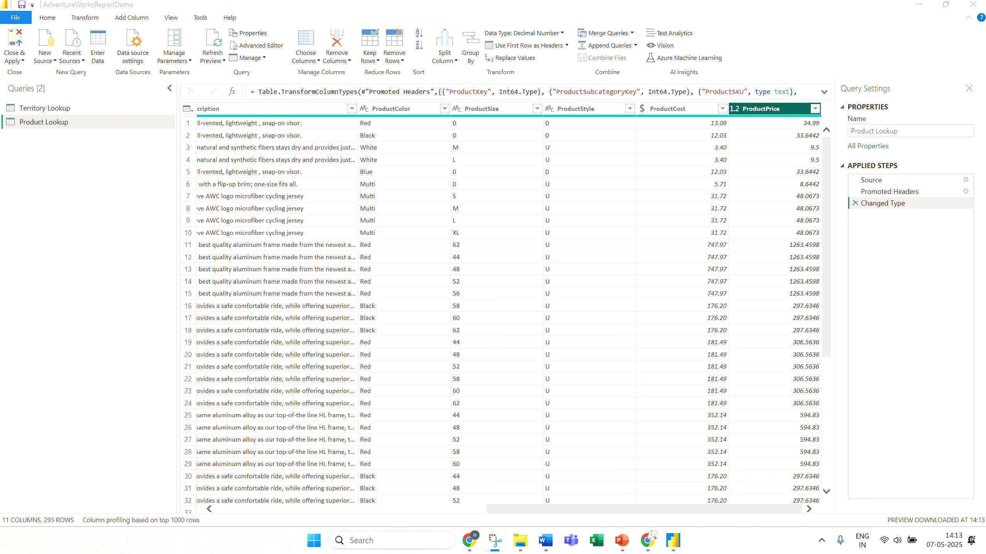
pyautogui.moveTo(513, 40); pyautogui.dragTo(570, 41)
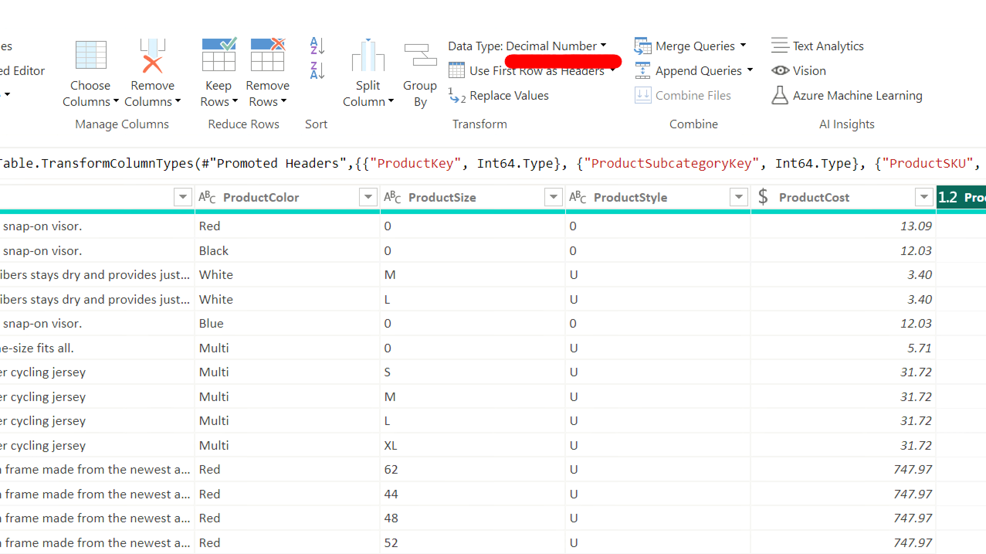
pyautogui.moveTo(620, 61)
pyautogui.mouseDown()
pyautogui.moveTo(605, 21)
pyautogui.moveTo(430, 18)
pyautogui.moveTo(512, 62)
pyautogui.mouseUp()
pyautogui.click(760, 109)
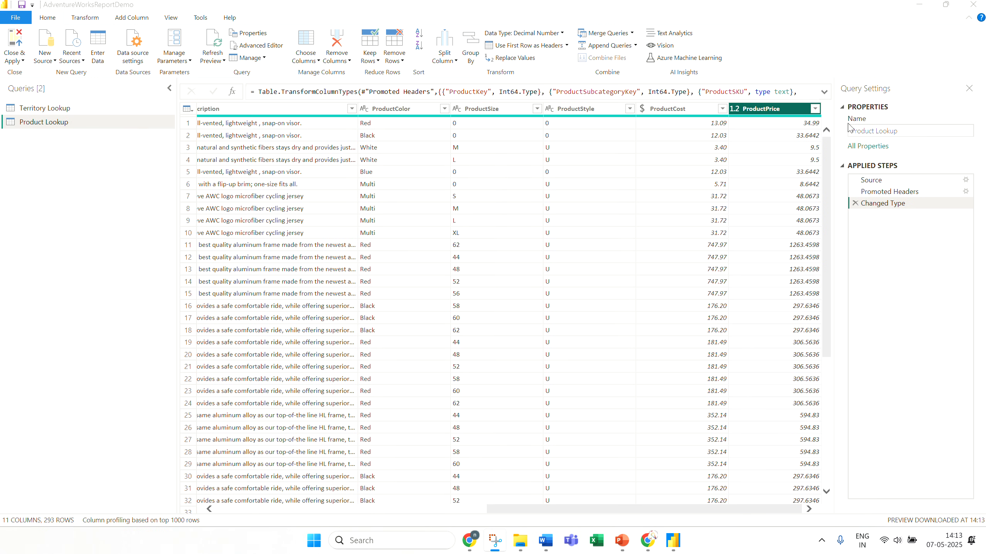
pyautogui.rightClick(778, 111)
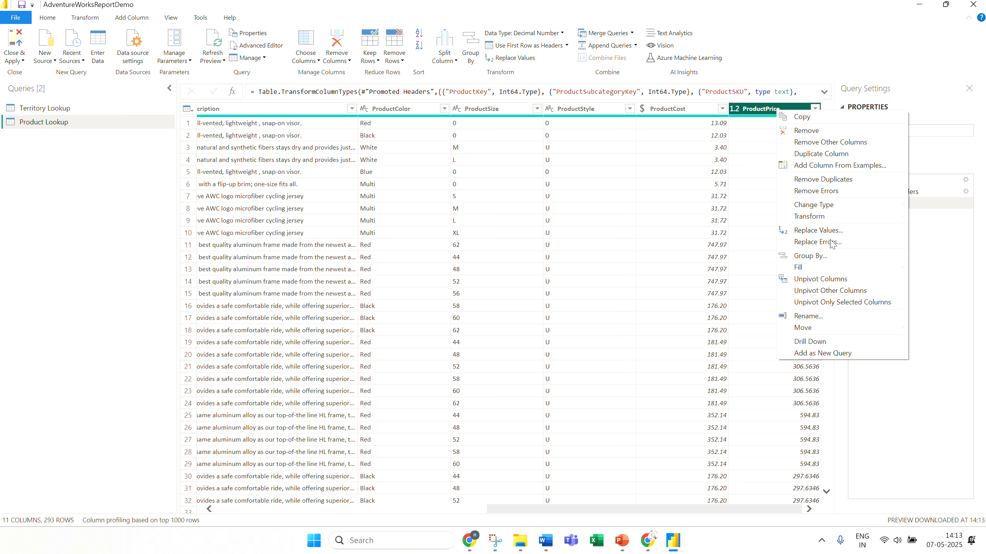
pyautogui.moveTo(831, 210)
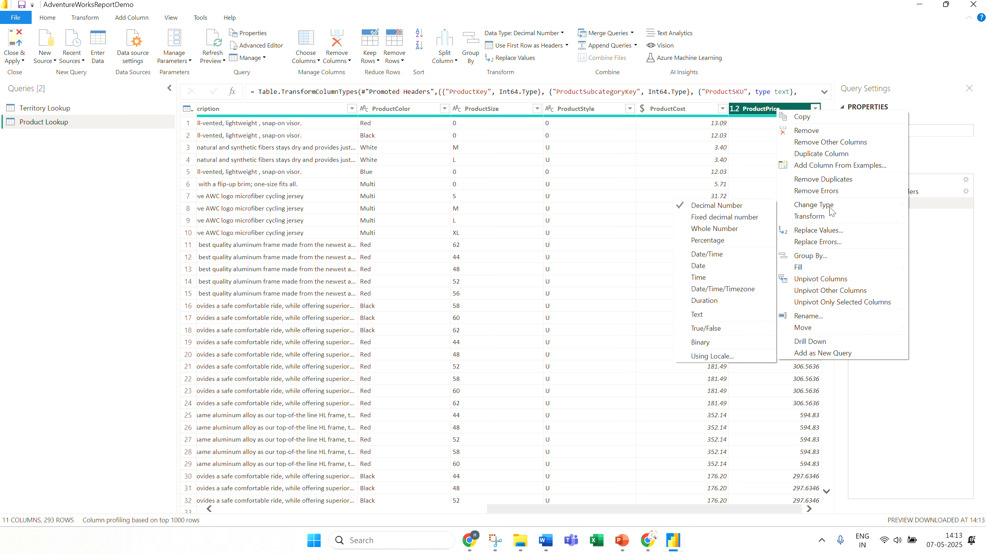
pyautogui.click(718, 217)
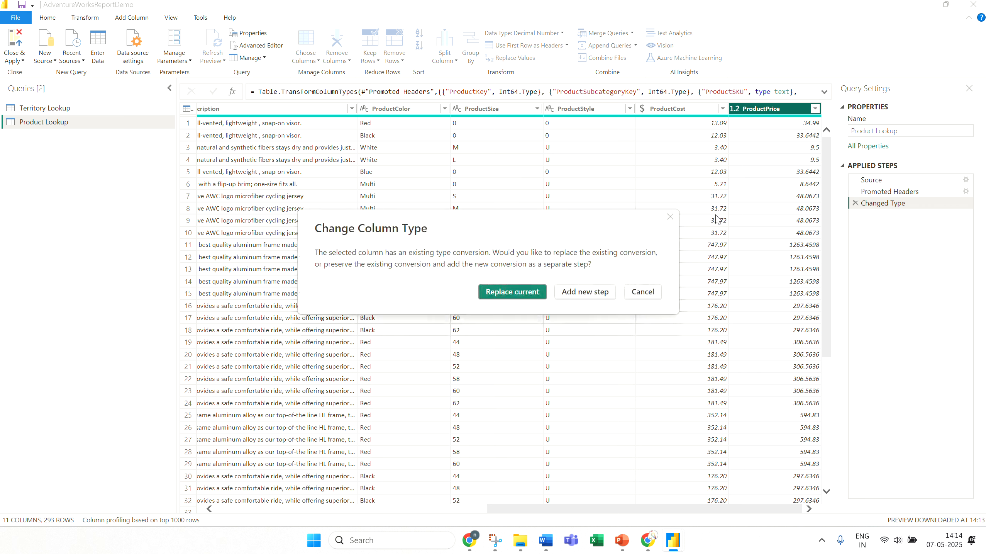
pyautogui.click(522, 294)
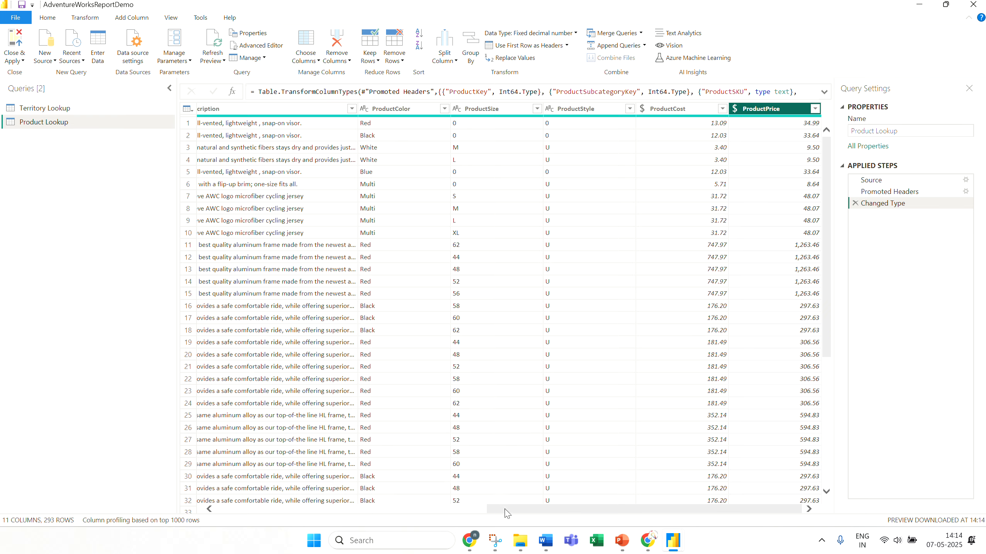
# Look through the Product Lookup columns and examine the distinct values in the ProductSize column's filter list
pyautogui.moveTo(507, 509); pyautogui.dragTo(130, 486)
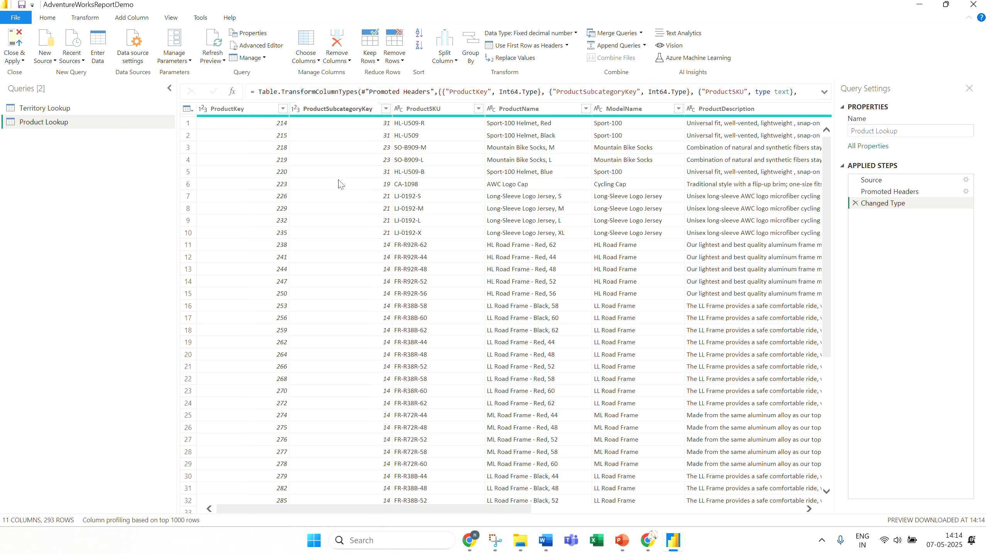
pyautogui.moveTo(482, 511); pyautogui.dragTo(706, 509)
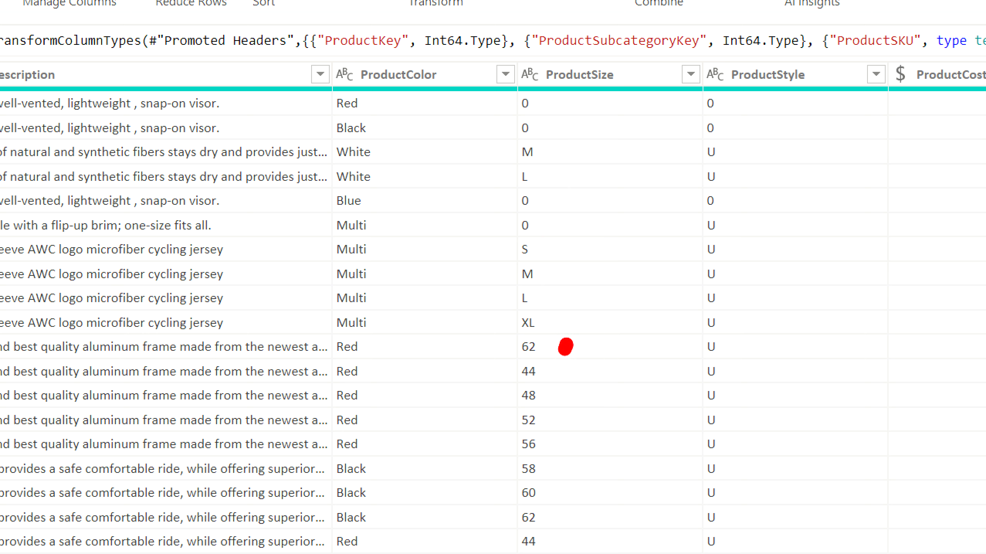
pyautogui.moveTo(566, 343)
pyautogui.mouseDown()
pyautogui.moveTo(552, 498)
pyautogui.moveTo(522, 508)
pyautogui.moveTo(489, 351)
pyautogui.moveTo(504, 306)
pyautogui.moveTo(541, 305)
pyautogui.moveTo(572, 340)
pyautogui.mouseUp()
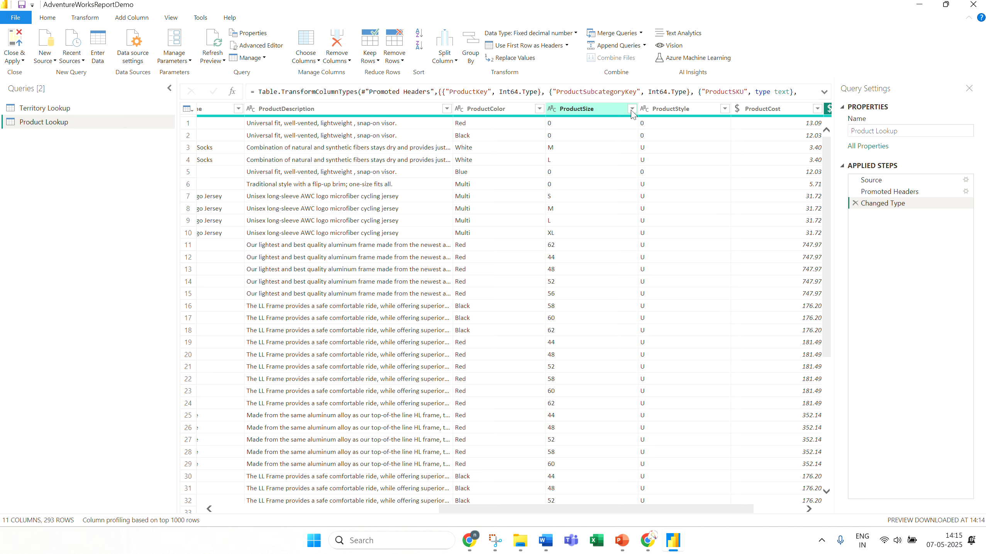
pyautogui.click(631, 109)
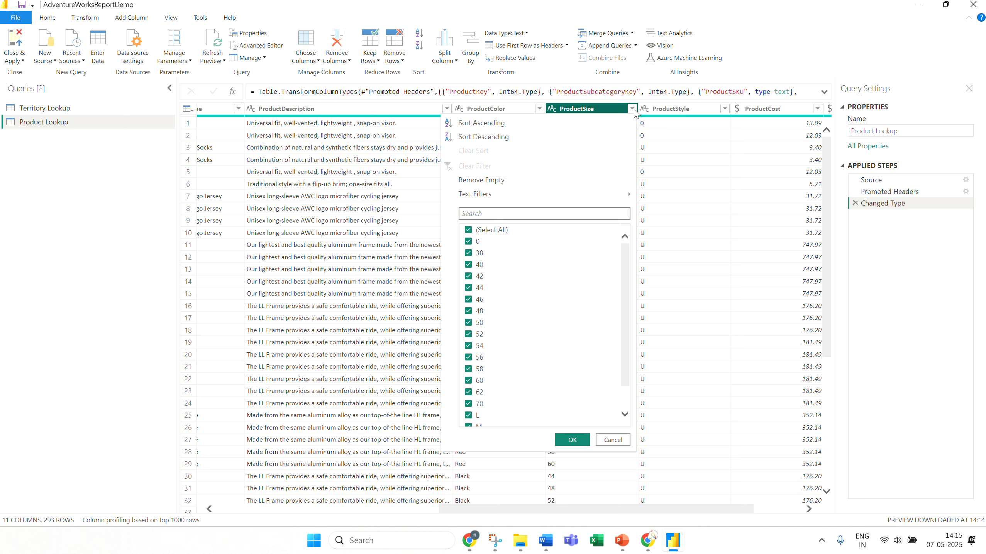
pyautogui.scroll(-1, 621, 340)
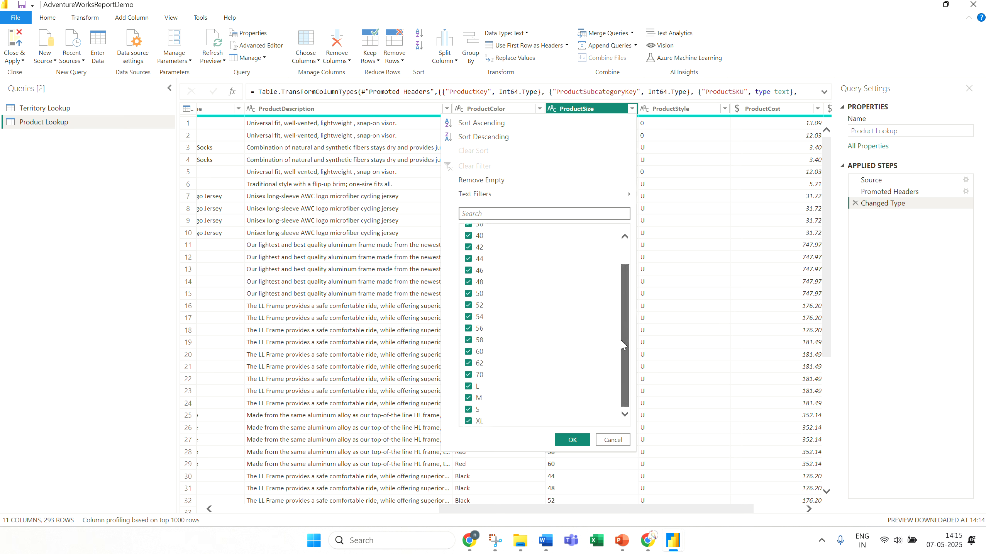
pyautogui.moveTo(621, 351)
pyautogui.mouseDown()
pyautogui.moveTo(632, 268)
pyautogui.moveTo(620, 352)
pyautogui.mouseUp()
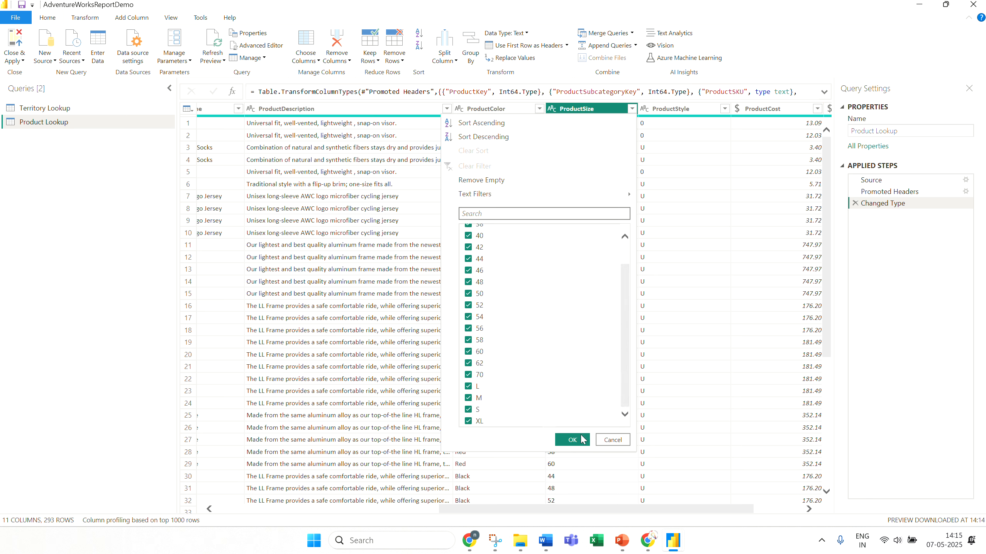
pyautogui.click(612, 439)
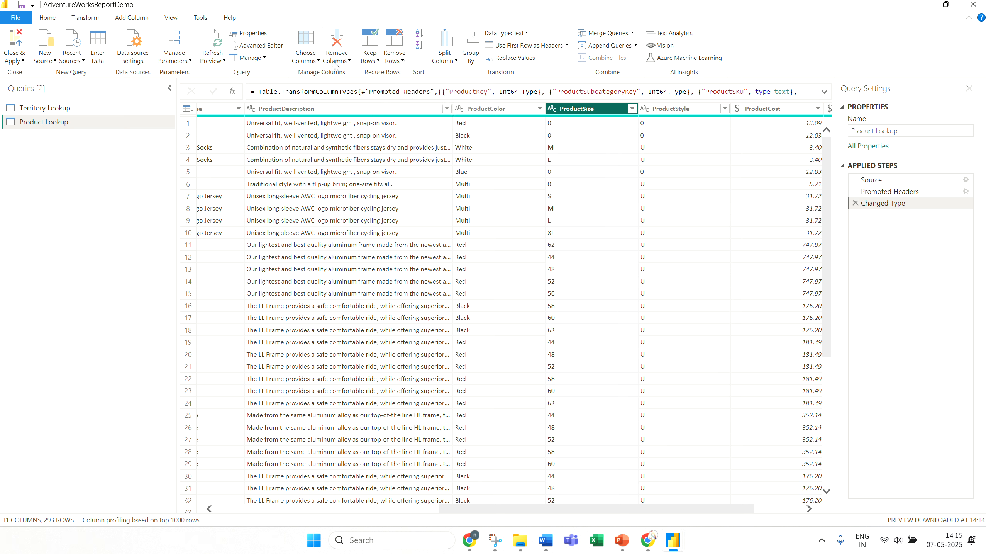
# Remove the ProductSize column from the Product Lookup query
pyautogui.click(349, 61)
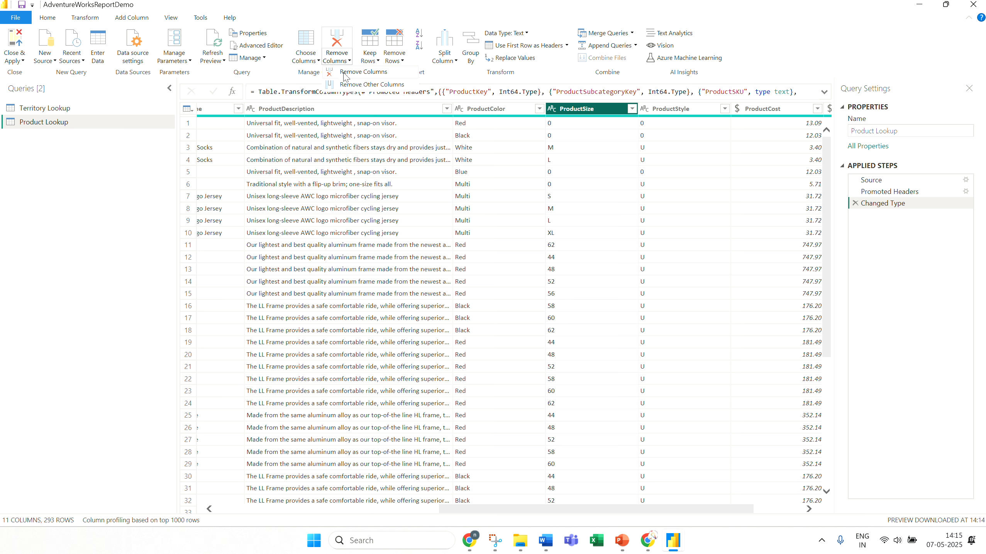
pyautogui.click(372, 75)
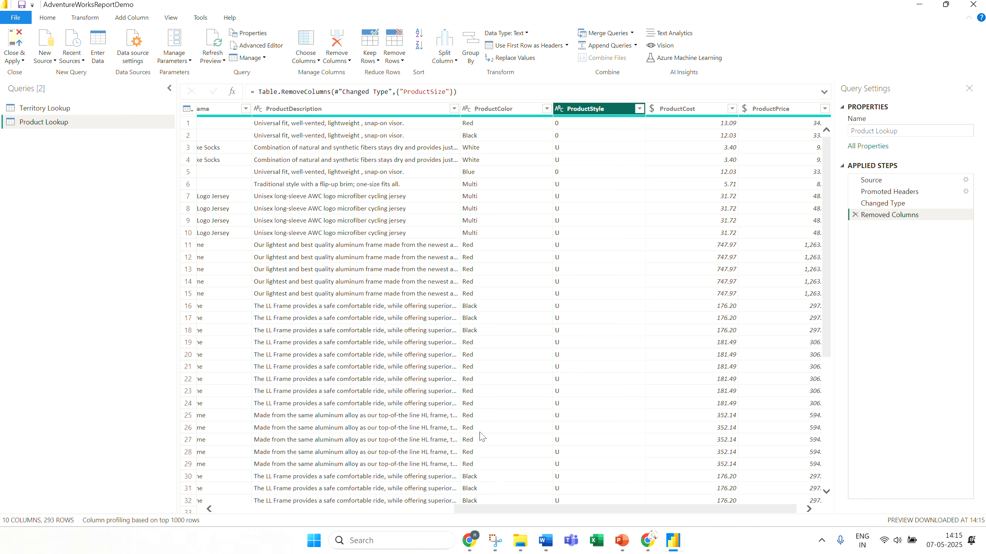
pyautogui.moveTo(500, 509); pyautogui.dragTo(169, 503)
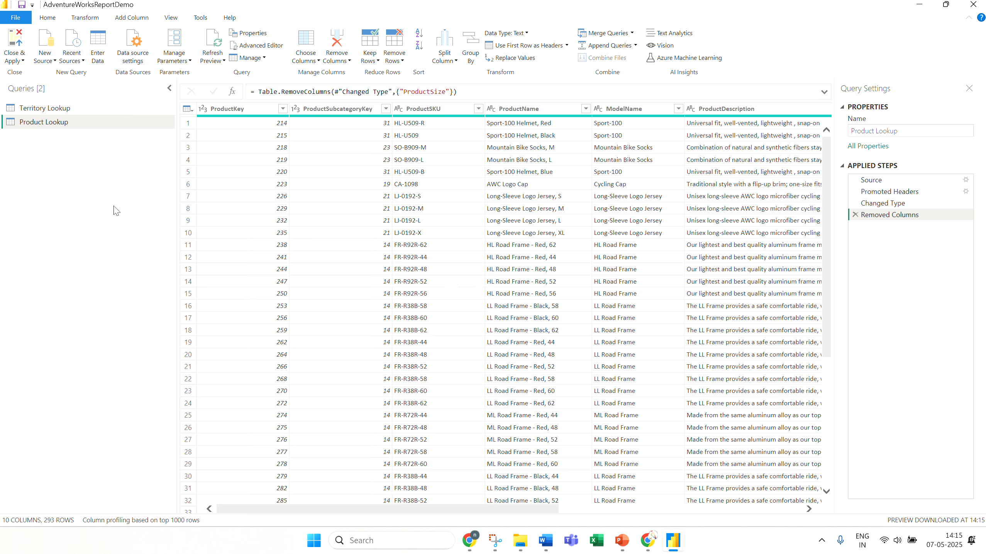
# Close the query editor applying the changes, and expand the Product Lookup and Territory Lookup tables to show their fields
pyautogui.click(17, 38)
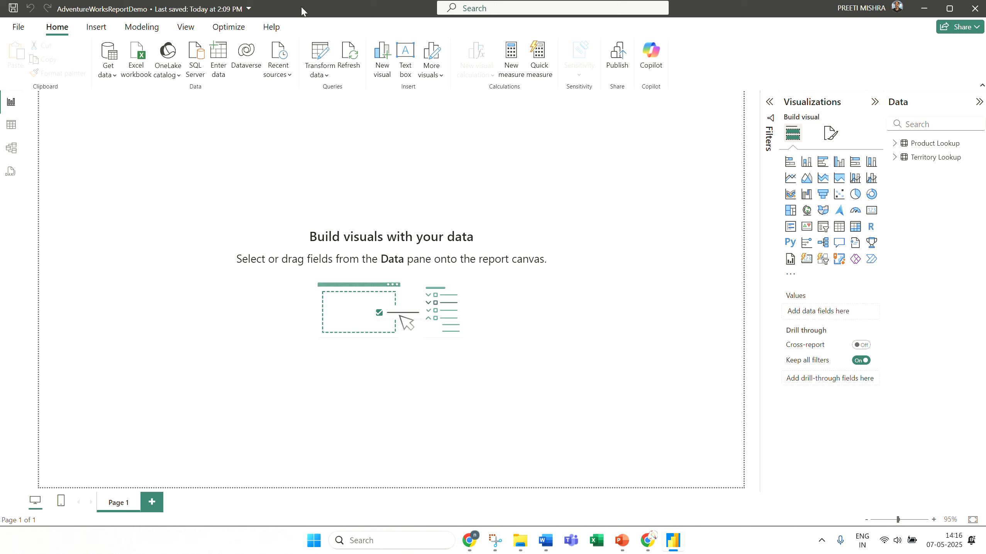
pyautogui.click(895, 143)
pyautogui.click(896, 298)
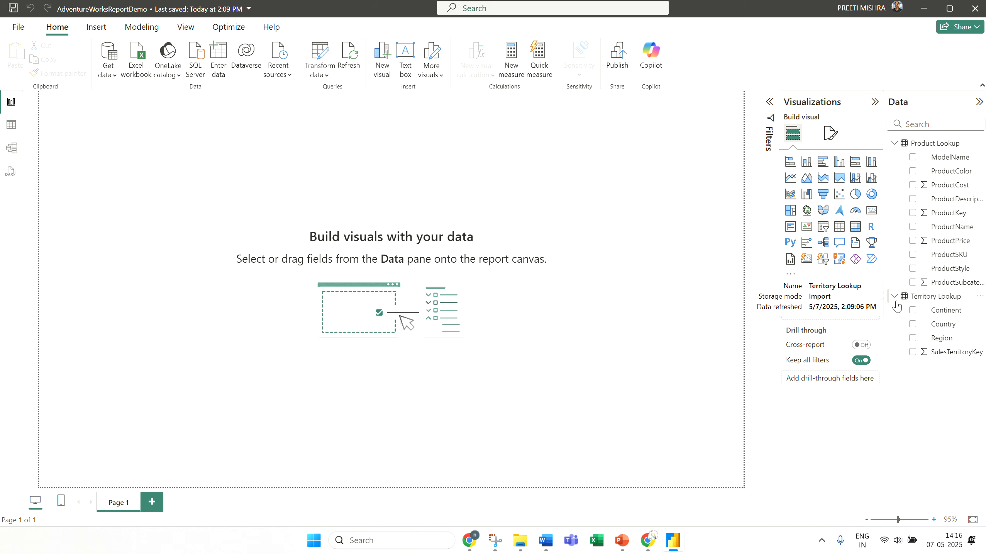
# Reopen the Power Query Editor from the report and display the Product Lookup query
pyautogui.click(317, 62)
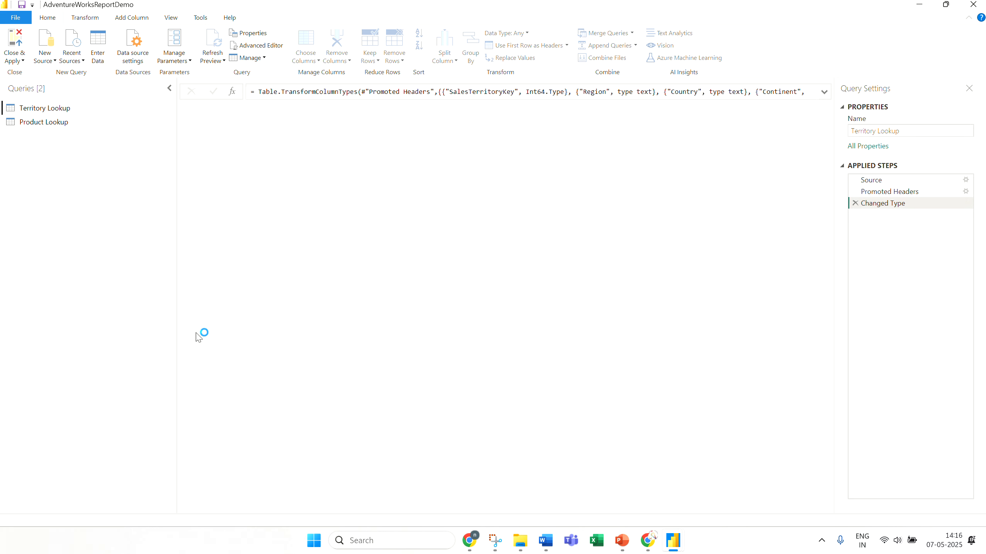
pyautogui.click(60, 122)
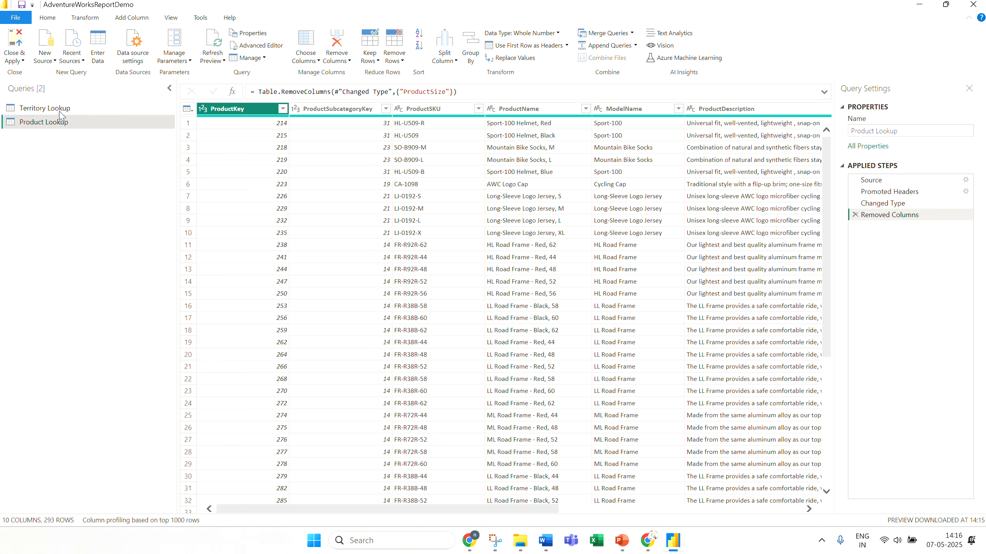